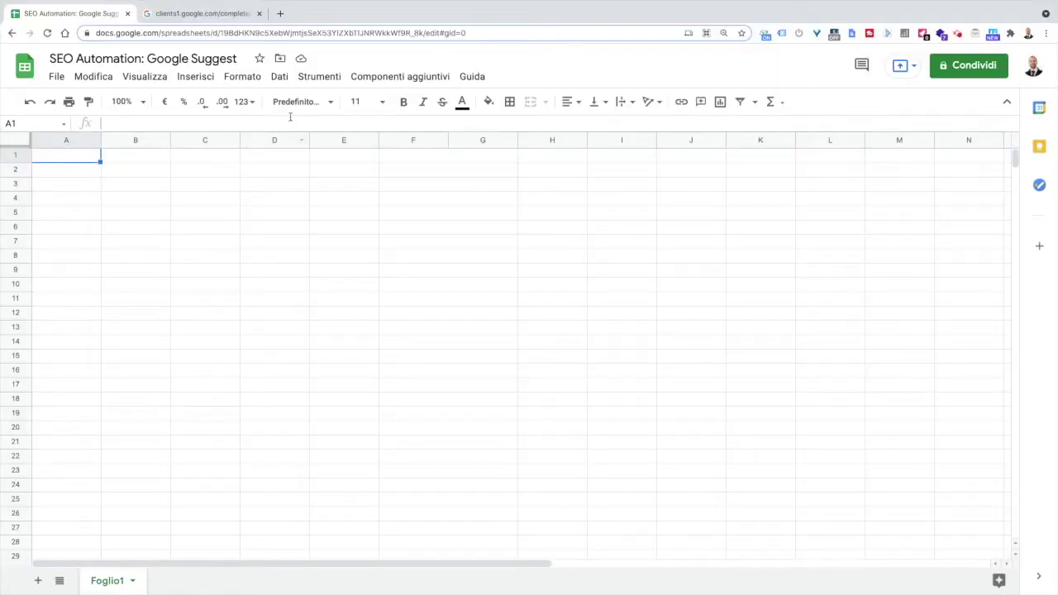
Open Strumenti > Editor di script to review the GOOGLE_SUGGEST code, then return to the spreadsheet
click(312, 82)
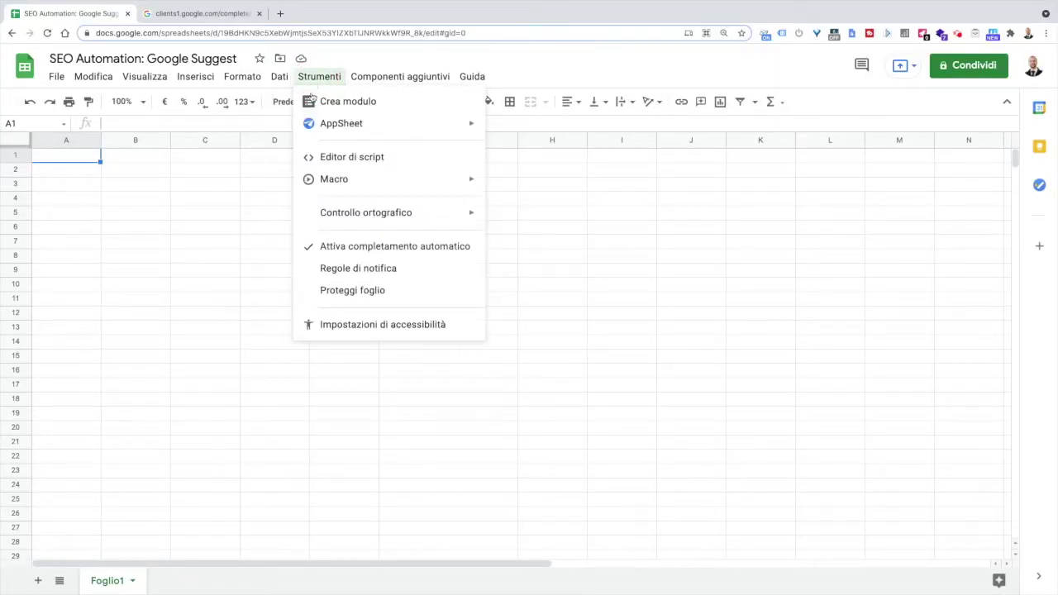
click(333, 157)
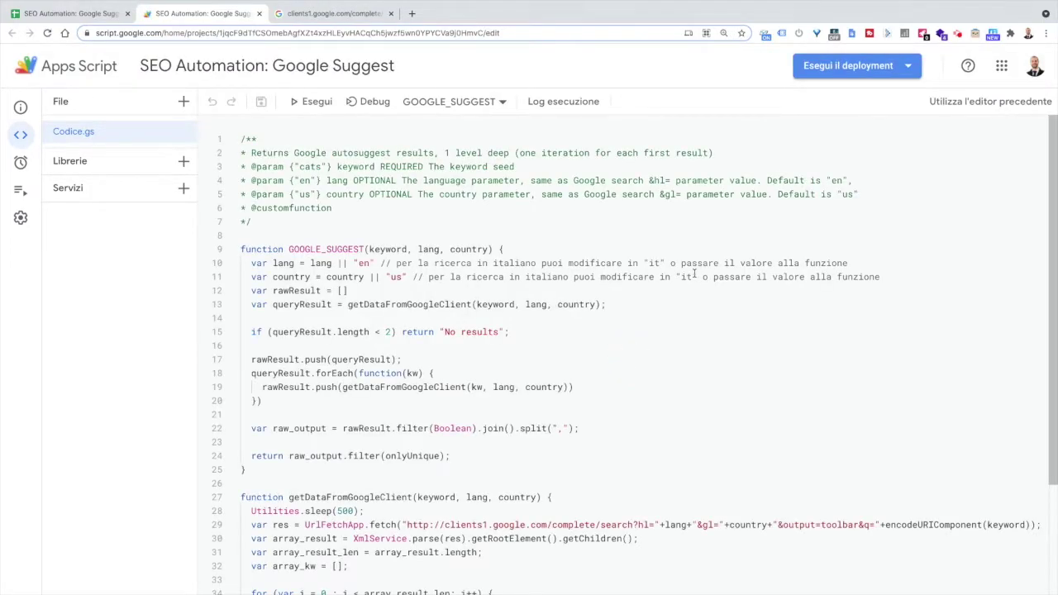
scroll(659, 273, down, 3)
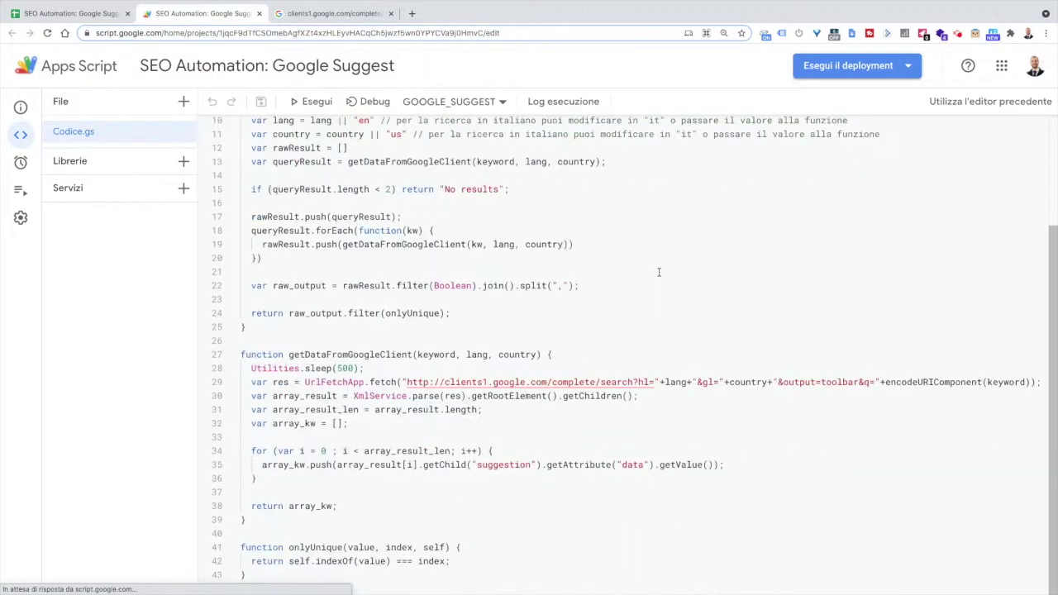
scroll(659, 272, up, 3)
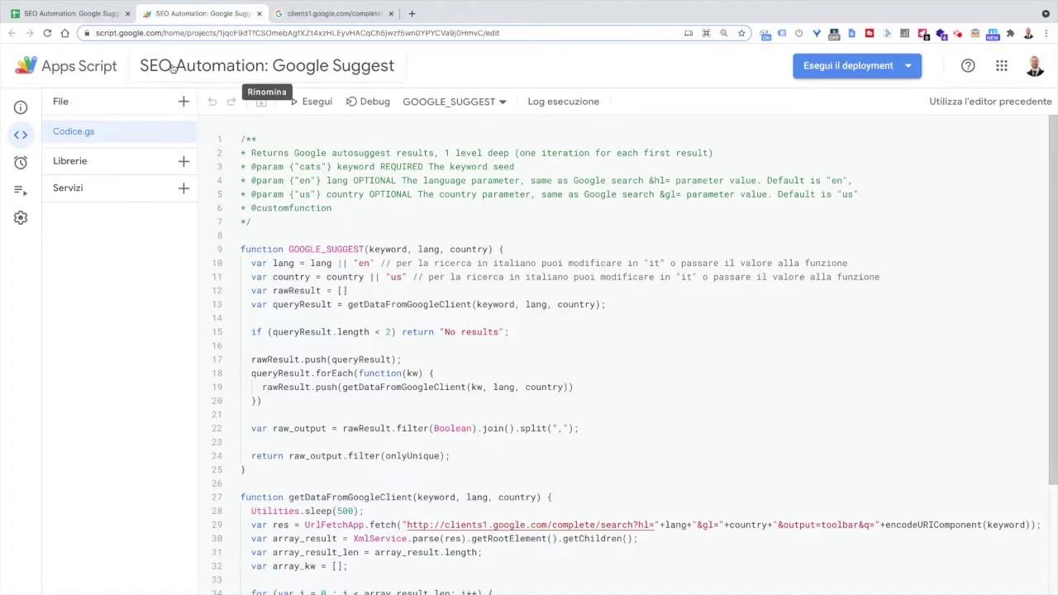
click(71, 13)
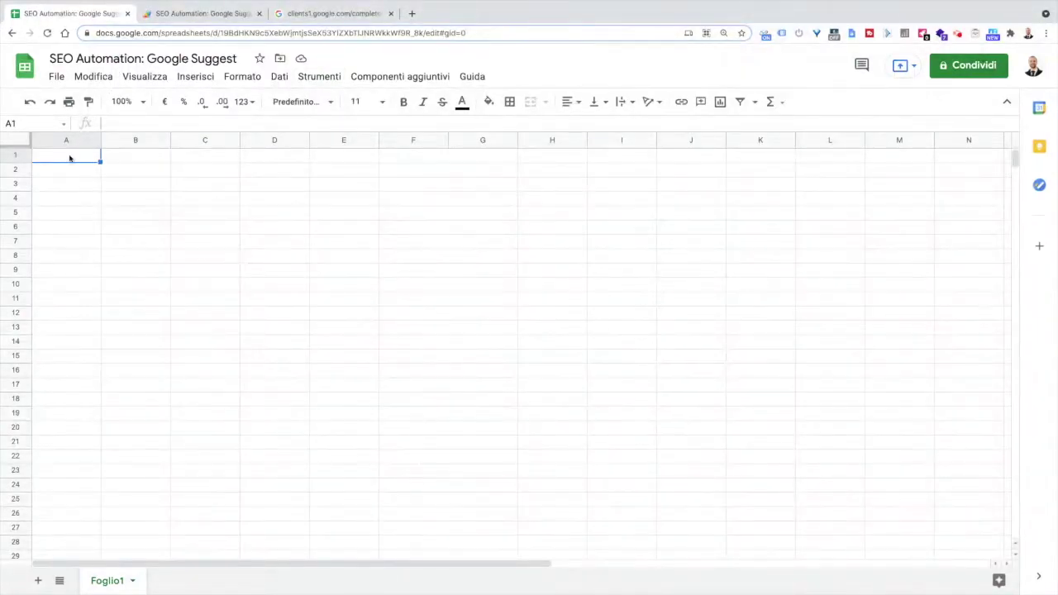
Start a formula in A1 by choosing GOOGLE_SUGGEST from the =GOOG autocomplete list
text(=GOOGL)
key(Down)
key(Tab)
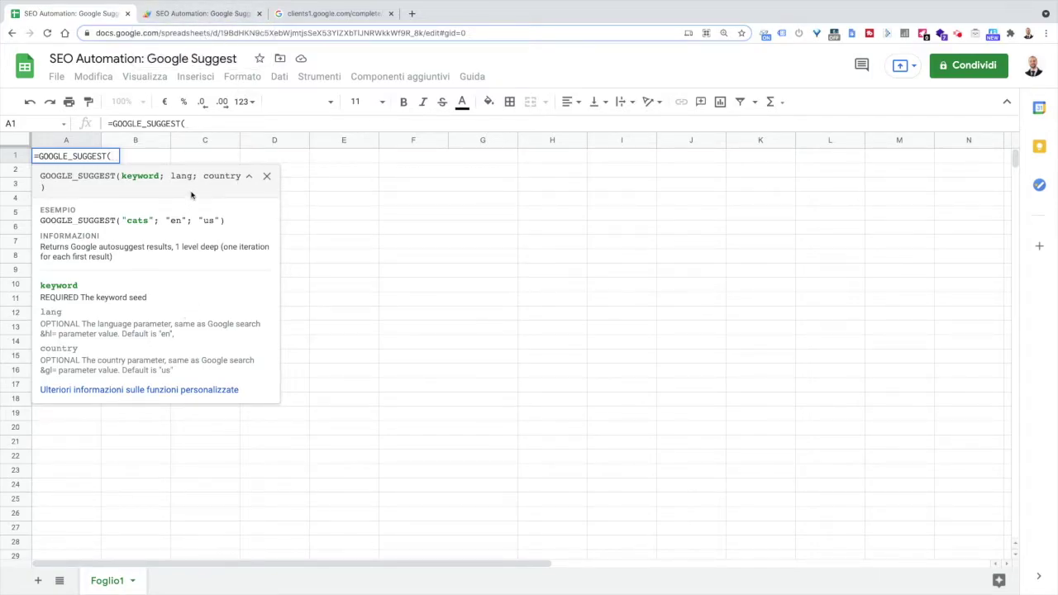
click(204, 23)
Highlight the keyword, lang and country parameters of GOOGLE_SUGGEST on line 9
click(374, 249)
double_click(381, 249)
double_click(427, 249)
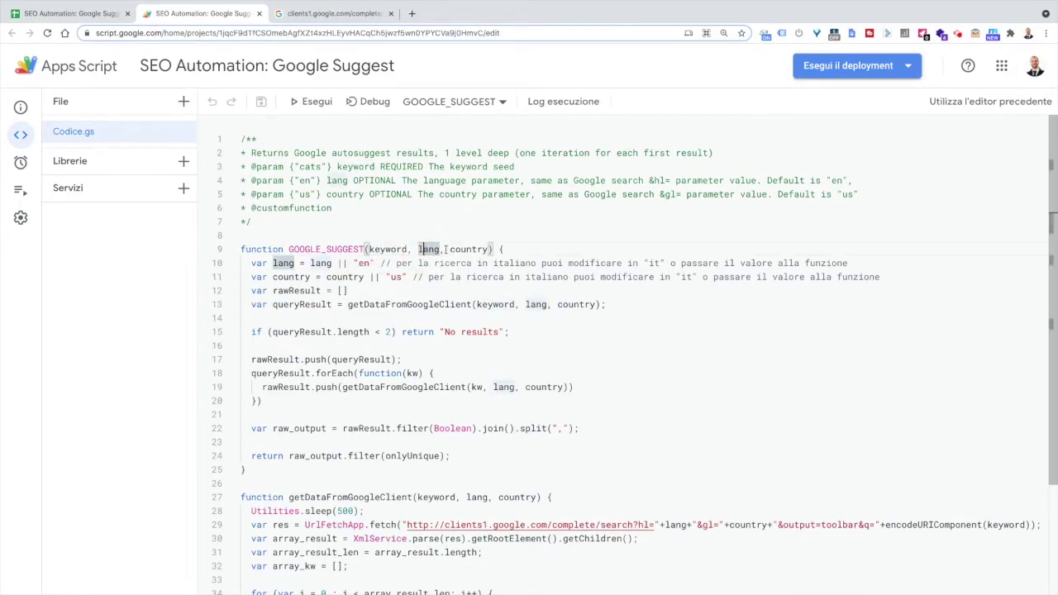
double_click(466, 249)
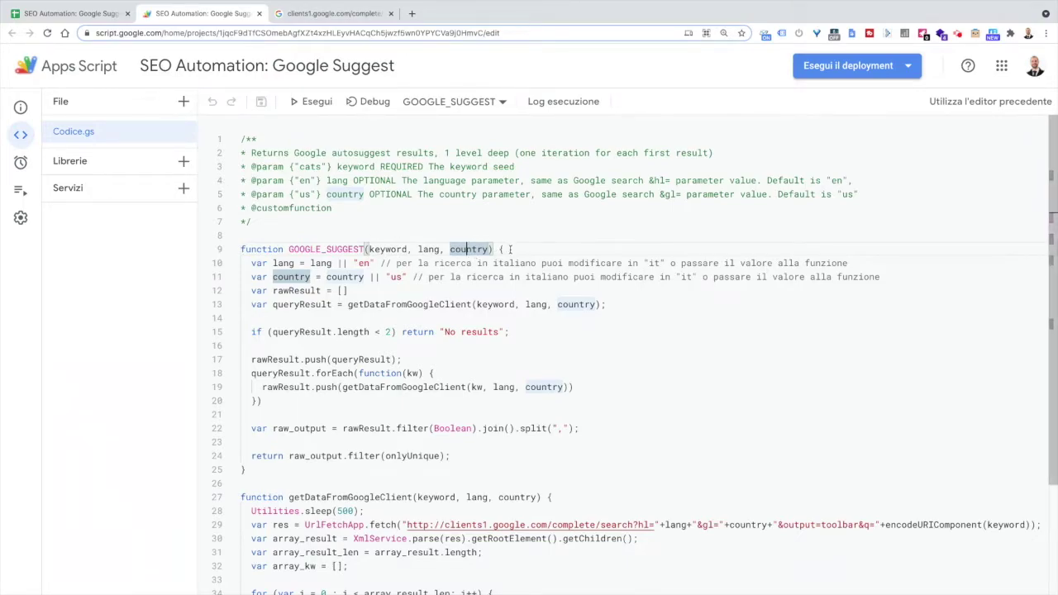
click(510, 249)
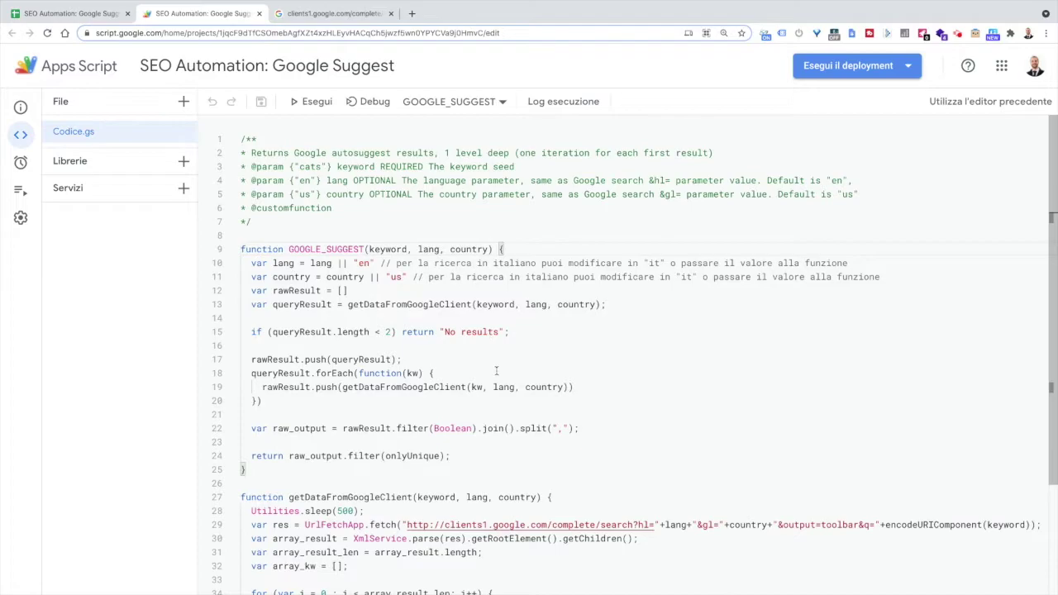
scroll(494, 397, down, 3)
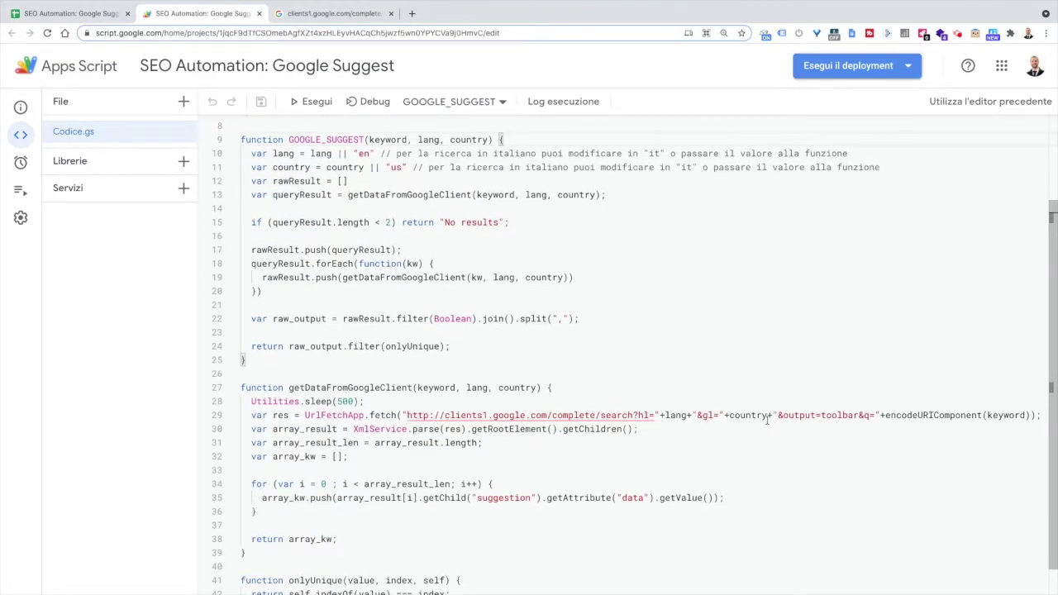
click(357, 14)
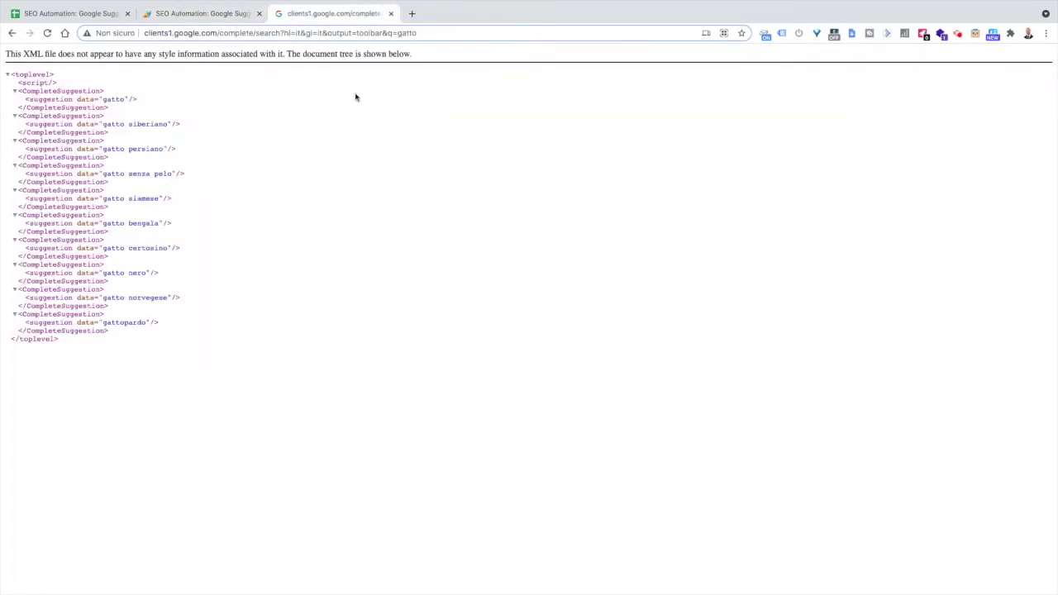
click(411, 13)
text(gatto)
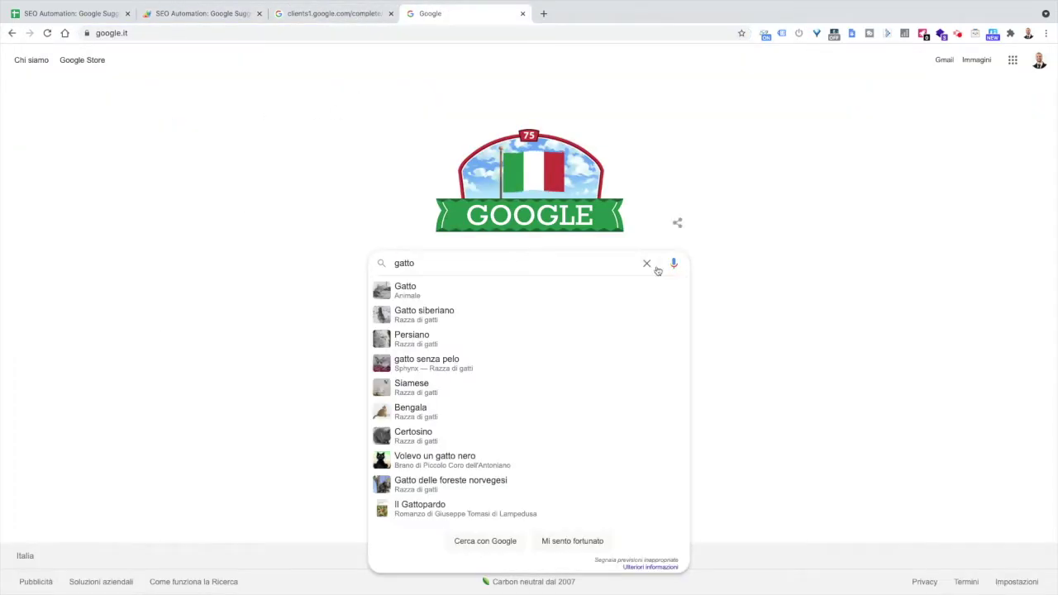
click(522, 14)
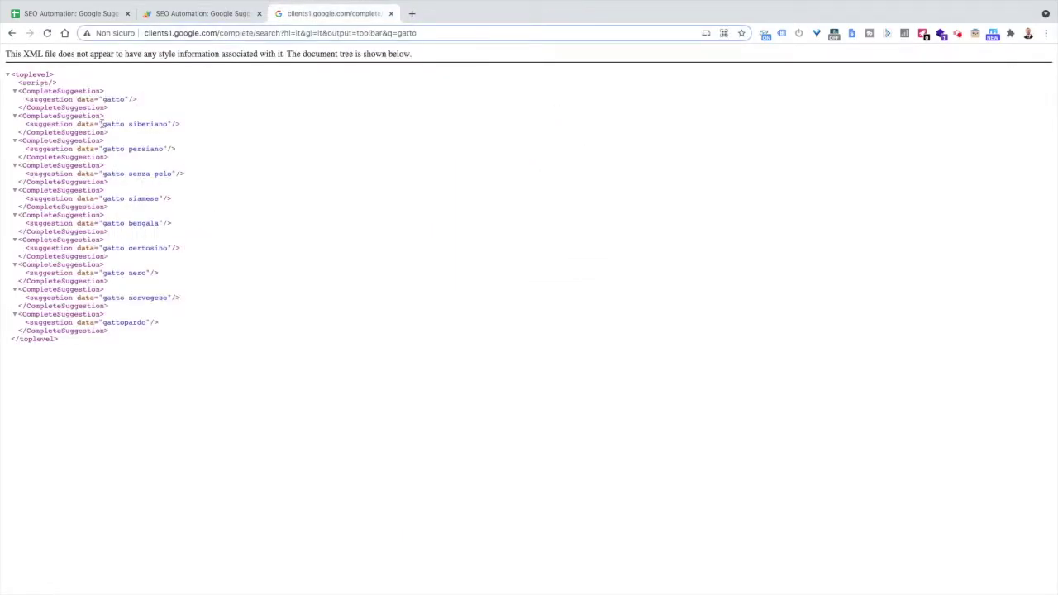
click(195, 15)
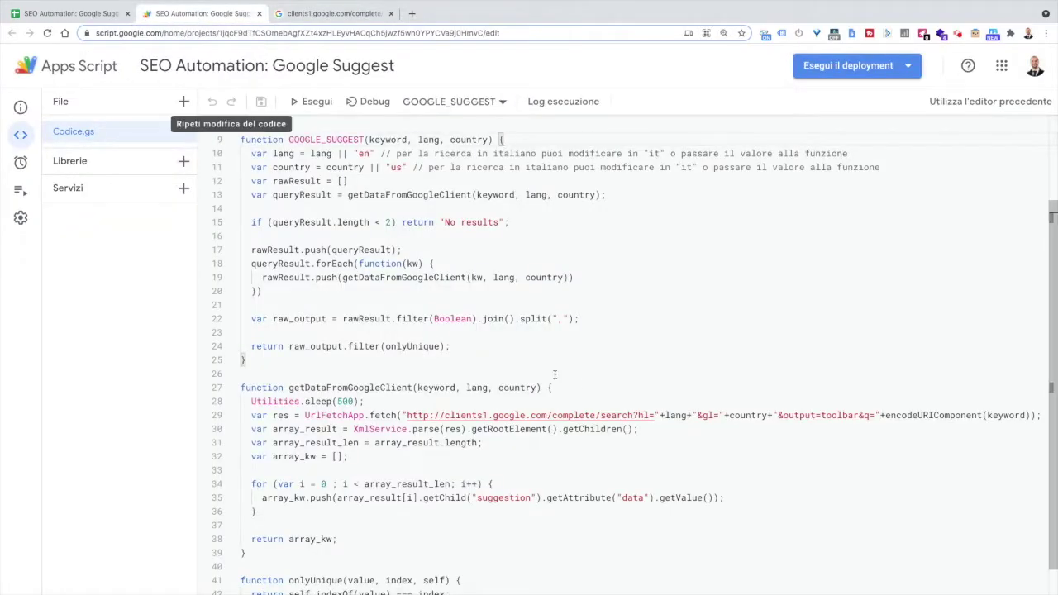
scroll(577, 384, down, 1)
scroll(578, 385, down, 1)
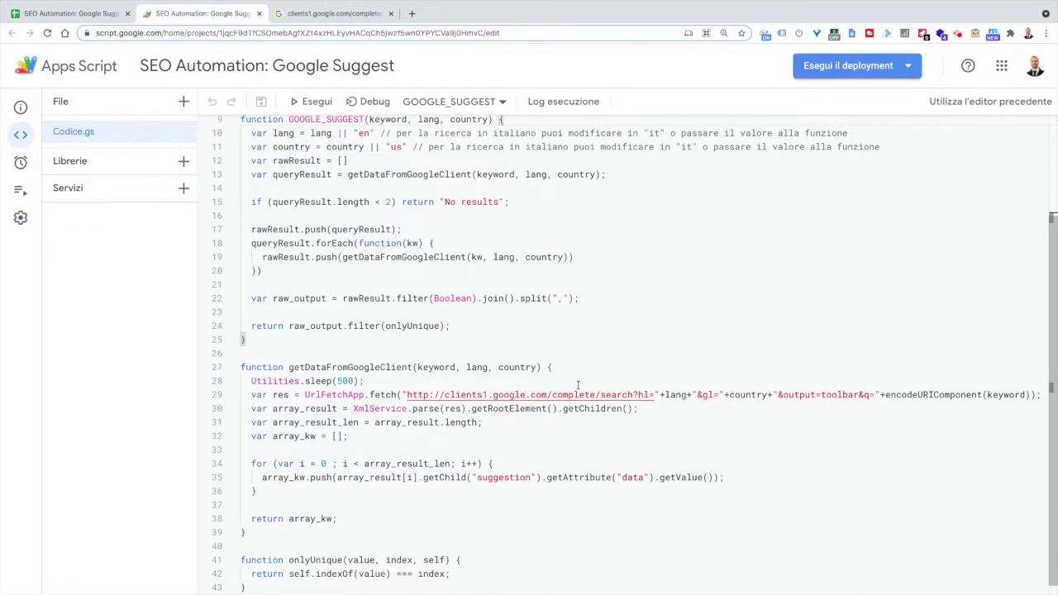
scroll(578, 384, down, 2)
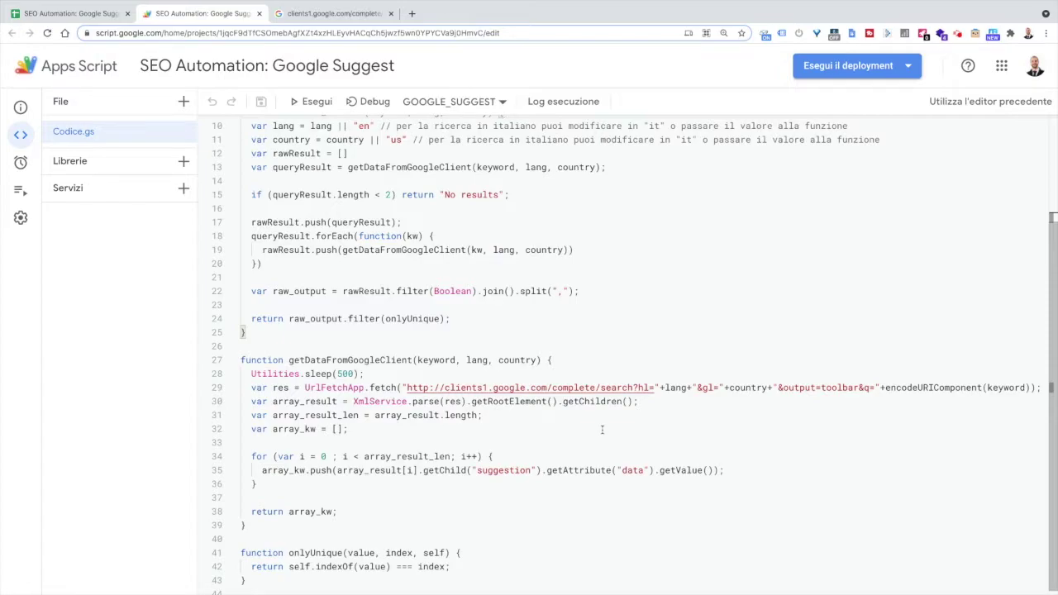
scroll(601, 429, up, 1)
scroll(601, 429, up, 2)
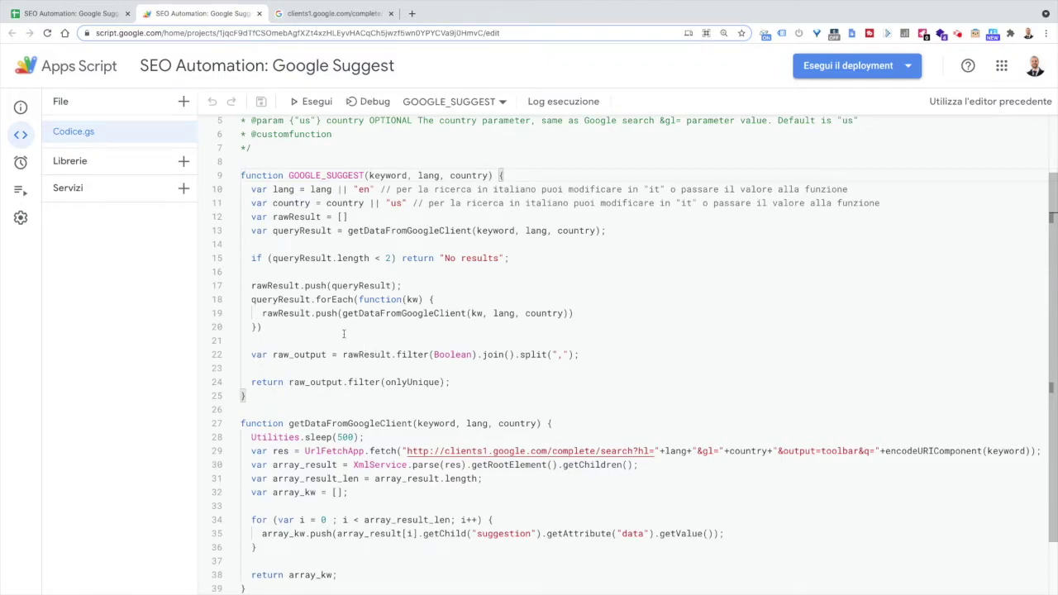
scroll(344, 333, up, 2)
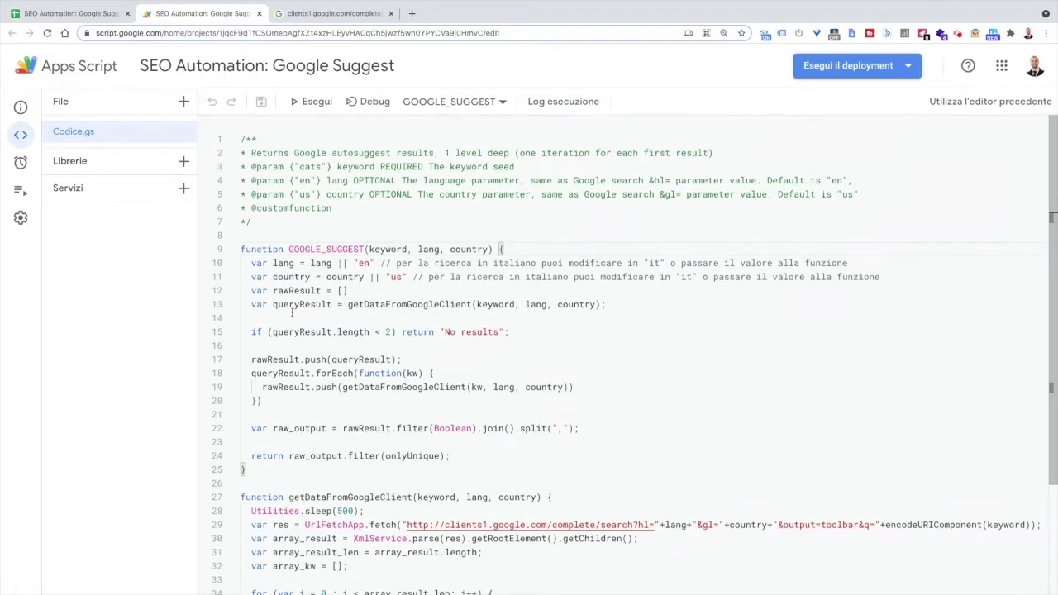
click(96, 20)
Complete A1 as =GOOGLE_SUGGEST("gatto"; "it"; "it") and scroll through the suggestions to row 91
text(tto"; "it"; "it"))
key(Return)
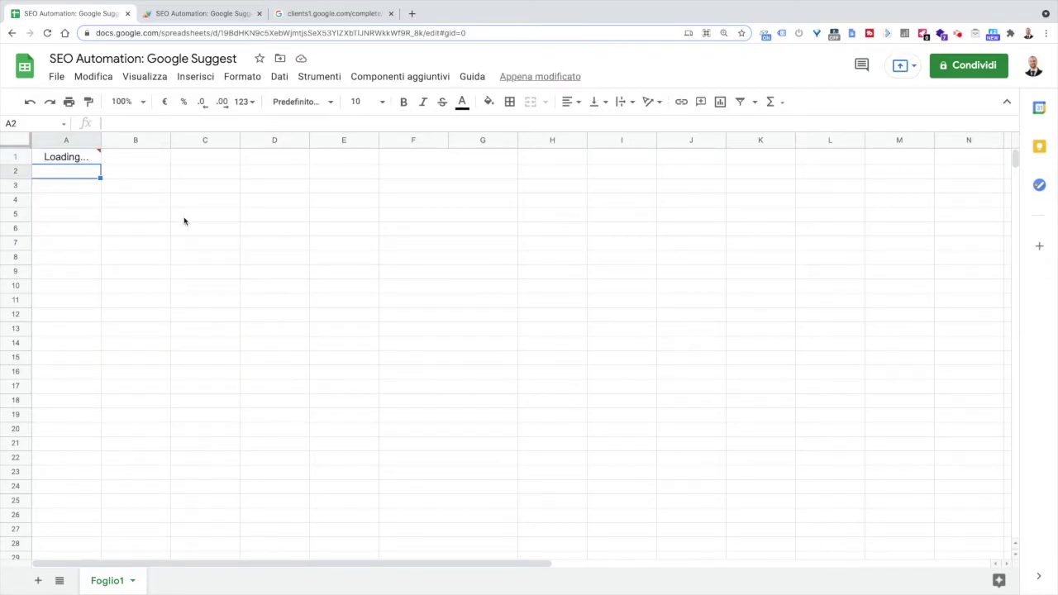
scroll(149, 223, down, 1)
scroll(108, 228, down, 4)
scroll(133, 248, down, 4)
scroll(166, 265, down, 2)
scroll(167, 264, down, 5)
scroll(166, 265, down, 5)
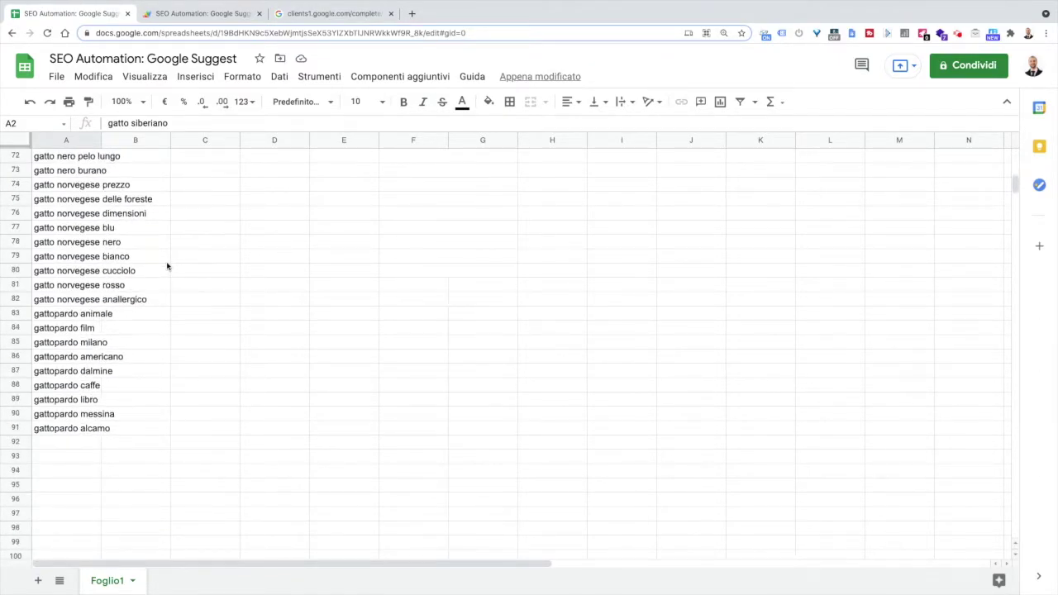
scroll(166, 265, up, 15)
click(222, 163)
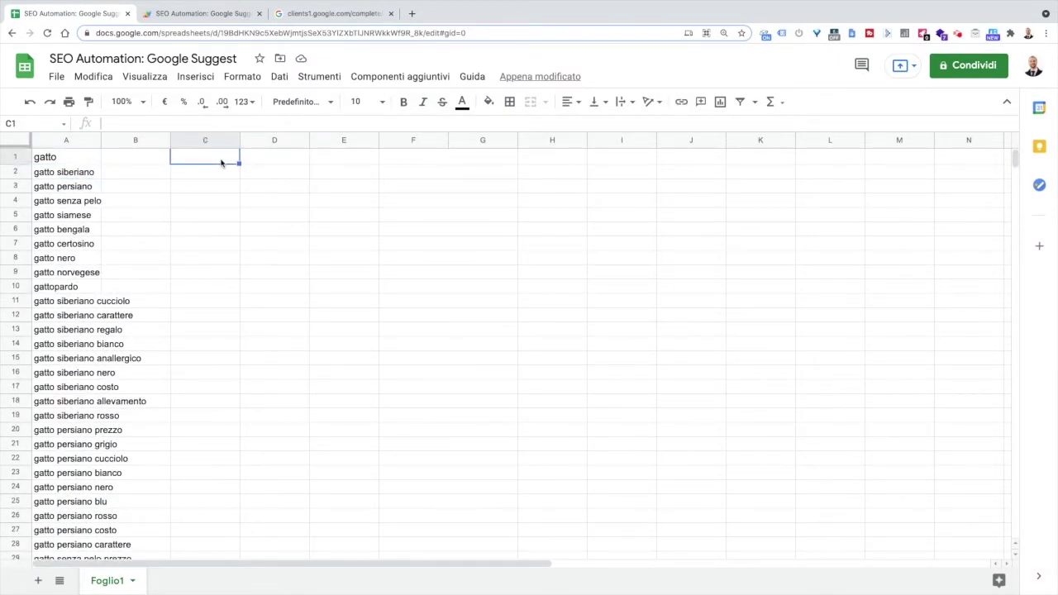
Enter =GOOGLE_SUGGEST("cane"; "it"; "it") in C1 and scroll through the cane suggestions
text(=GOOGLE_S)
key(Tab)
text("cane"; "it"; "it"))
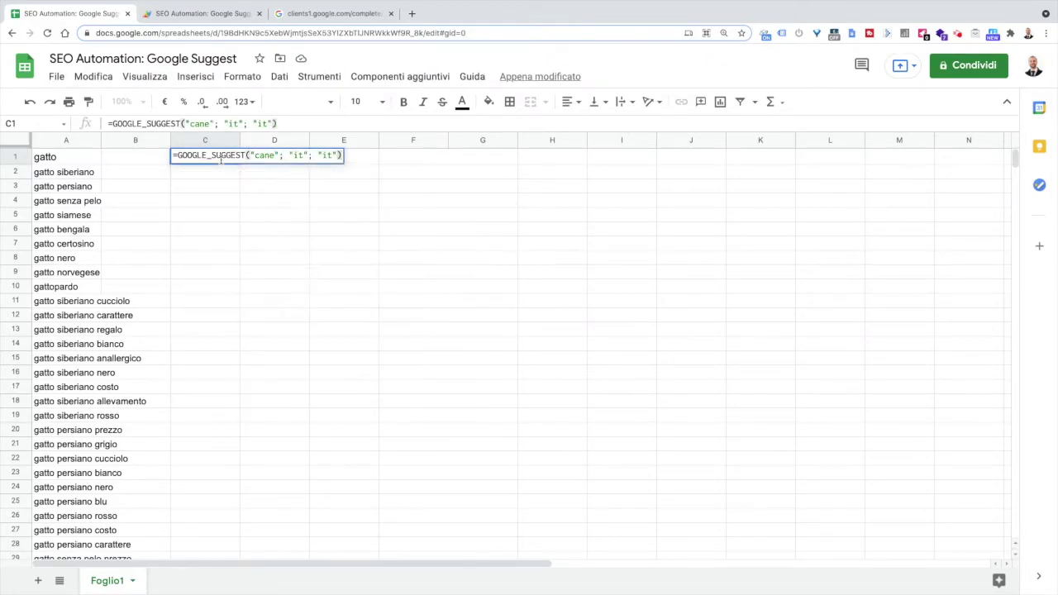
key(Return)
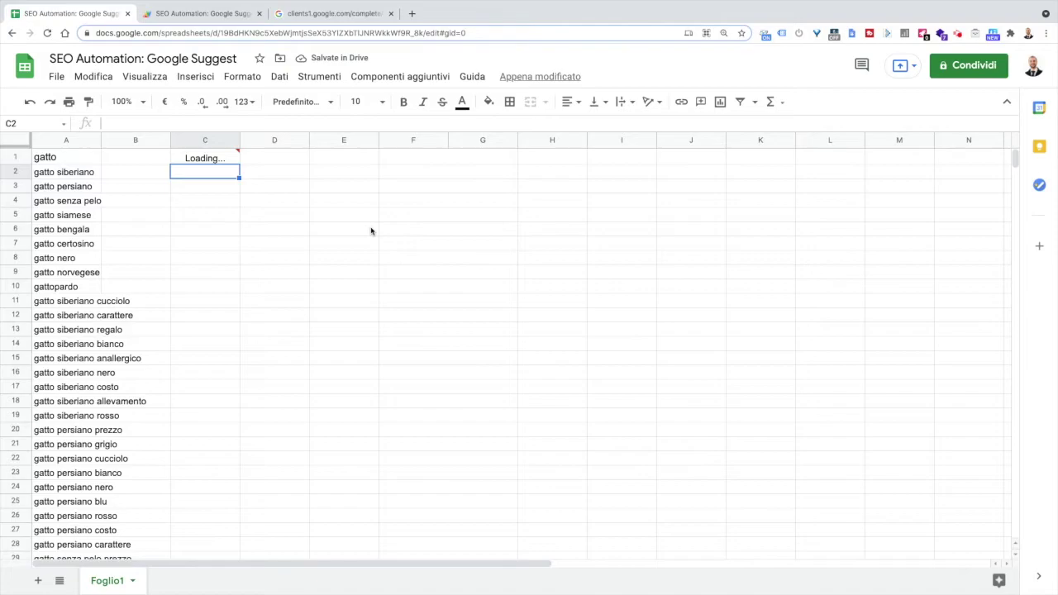
scroll(370, 231, down, 2)
scroll(370, 231, down, 3)
scroll(370, 230, down, 3)
scroll(370, 230, down, 3)
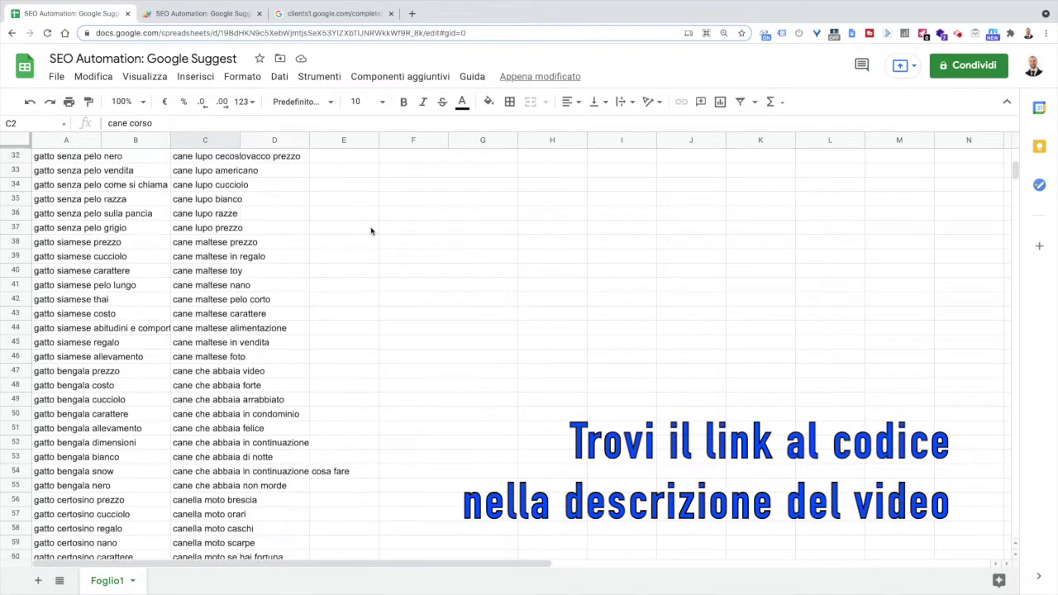
scroll(370, 231, down, 2)
scroll(370, 230, down, 3)
scroll(371, 230, down, 3)
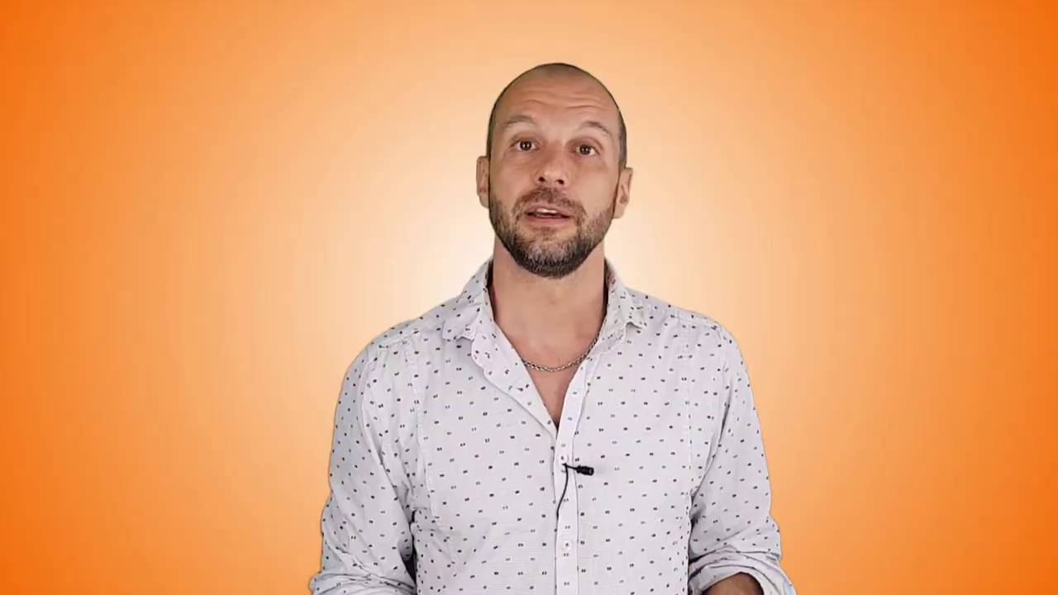